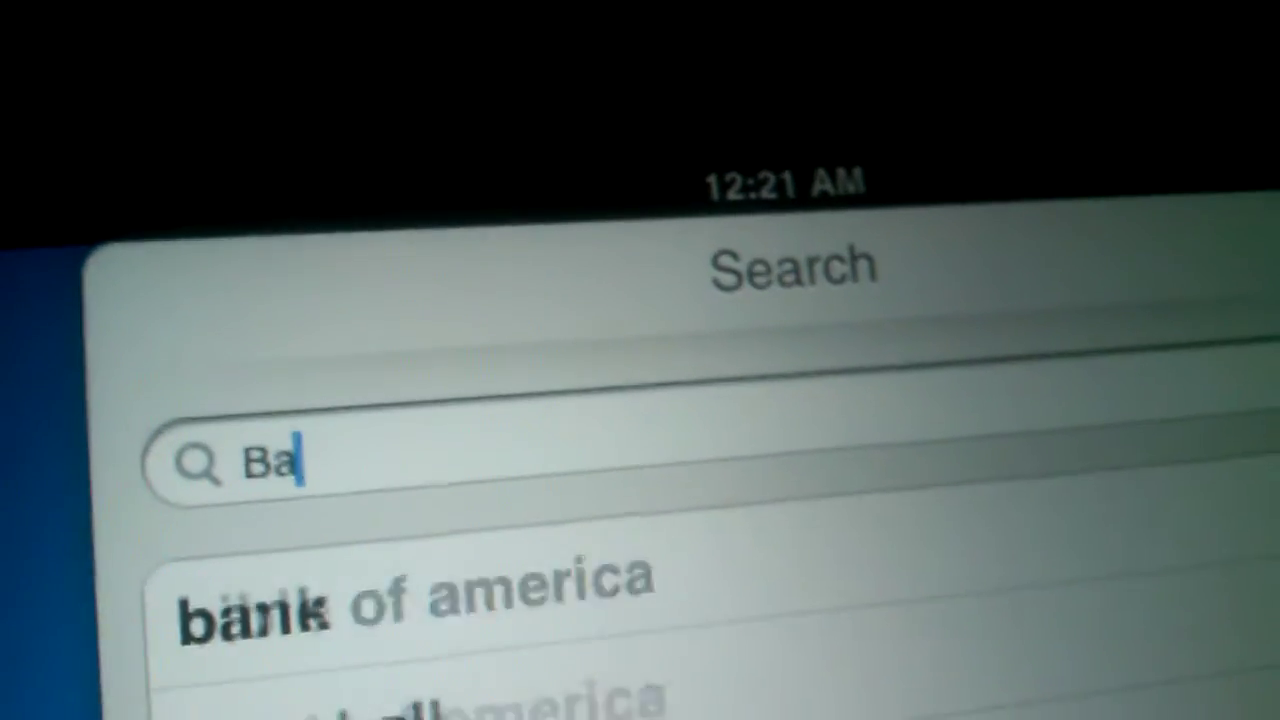
type("s hd")
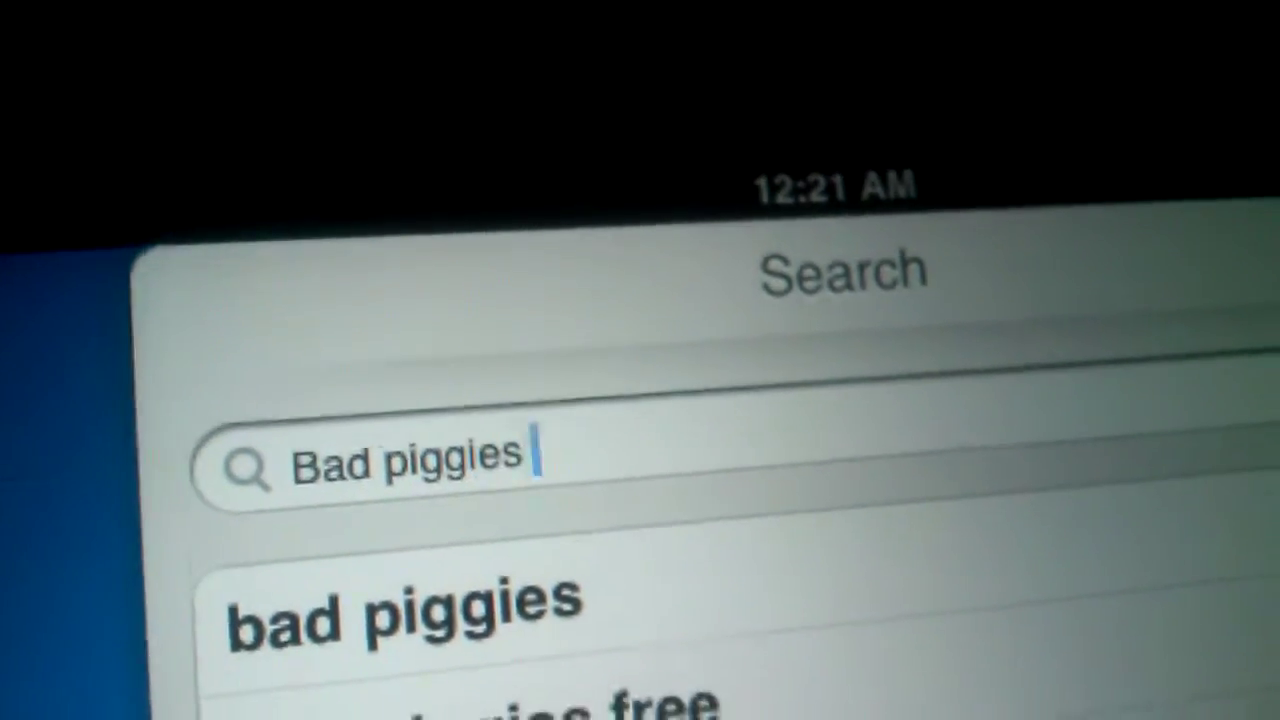